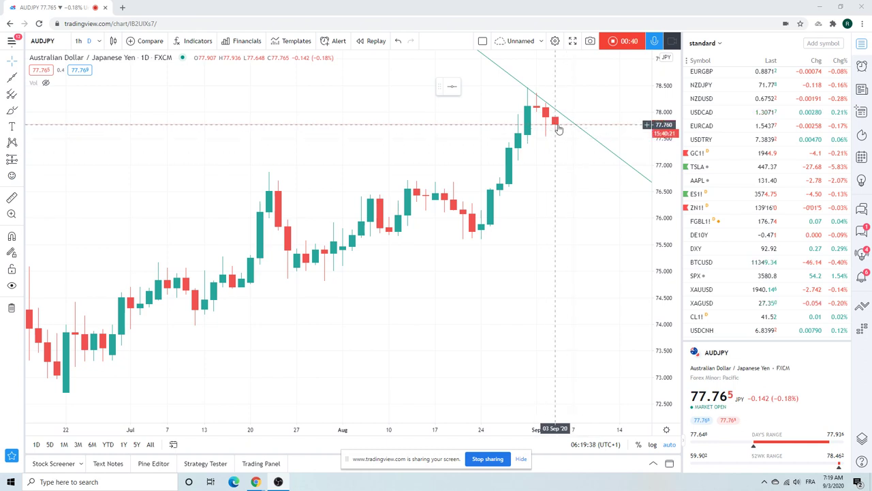
- Zoom out on the AUDJPY daily chart and scroll the watchlist back to the top
scroll(557, 129, down, 2)
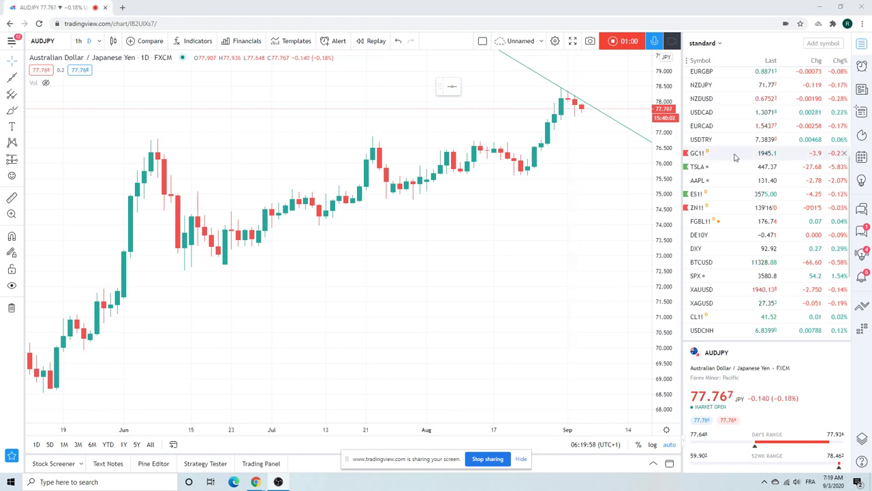
scroll(739, 178, up, 3)
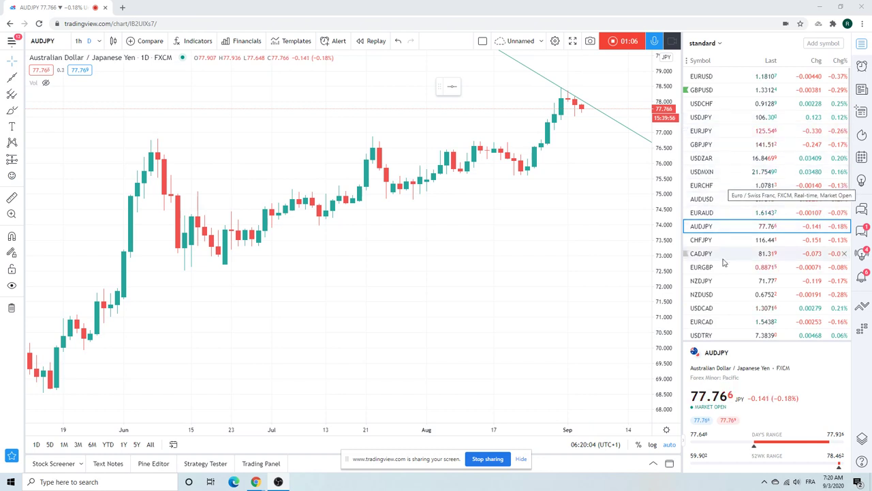
- Load NZDUSD, review it on the 1-week interval, then return to daily
click(721, 293)
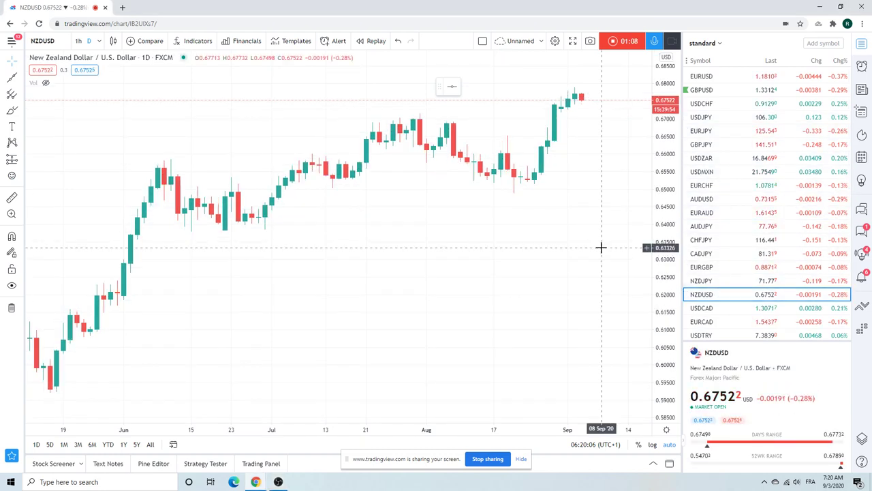
scroll(600, 248, up, 2)
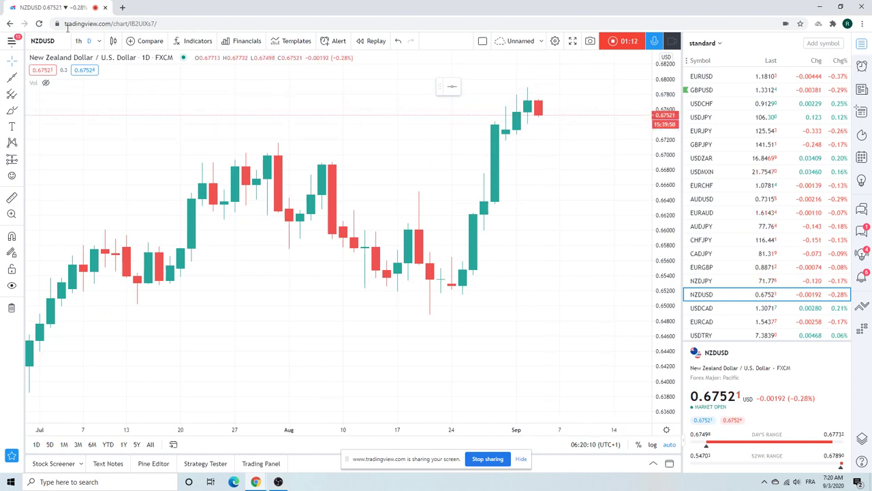
click(98, 43)
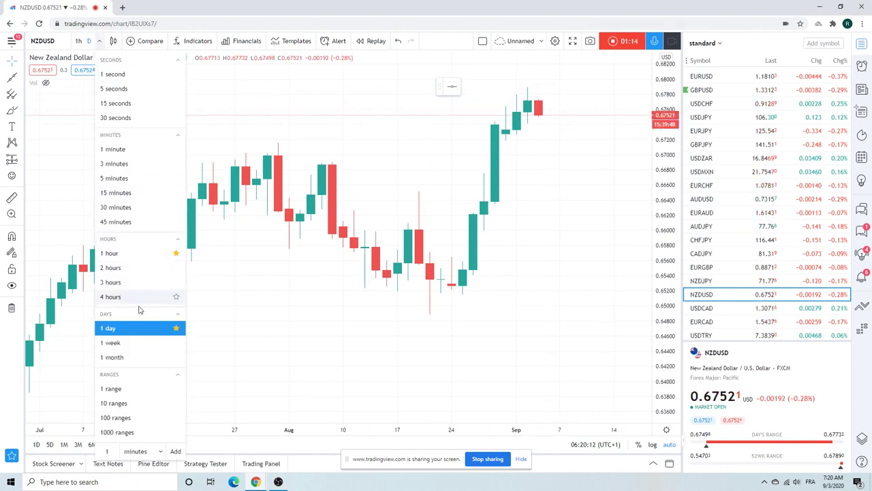
click(116, 343)
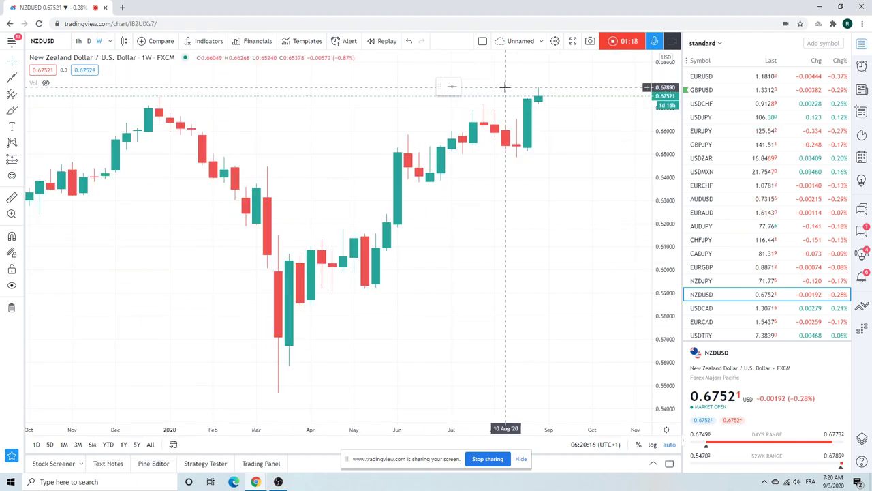
scroll(505, 87, down, 3)
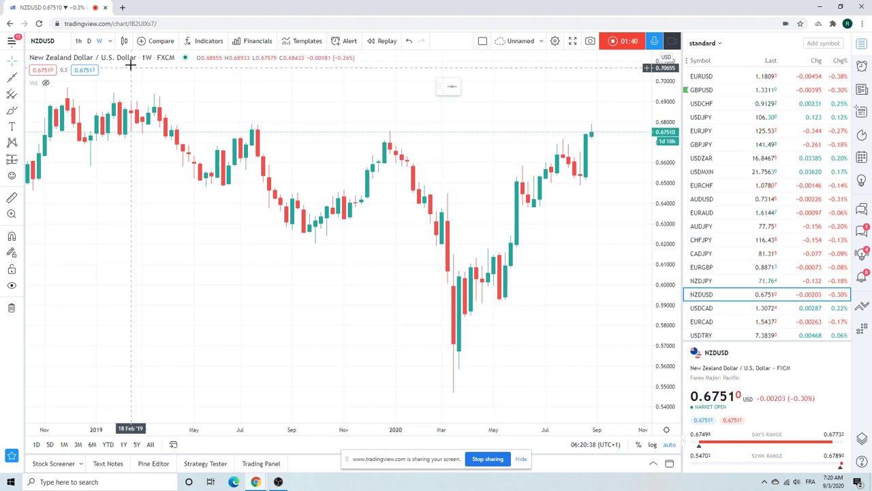
click(89, 41)
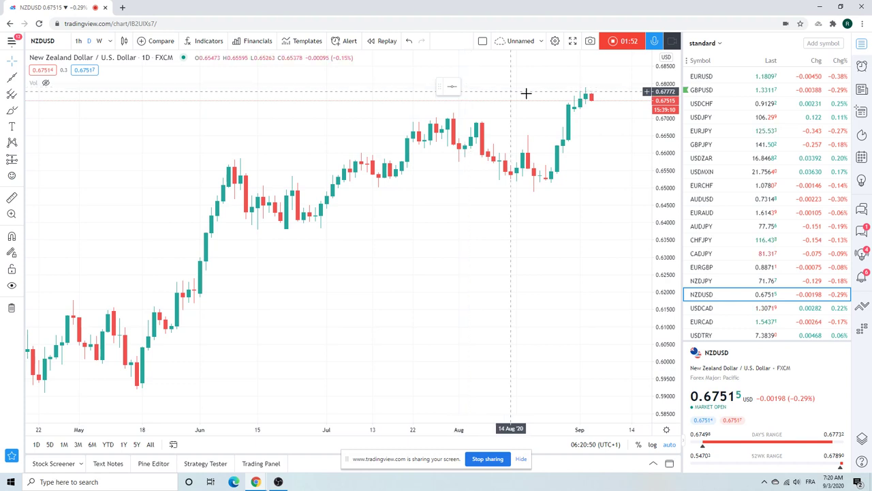
- Load USDZAR from the watchlist and zoom out on its daily chart
click(697, 158)
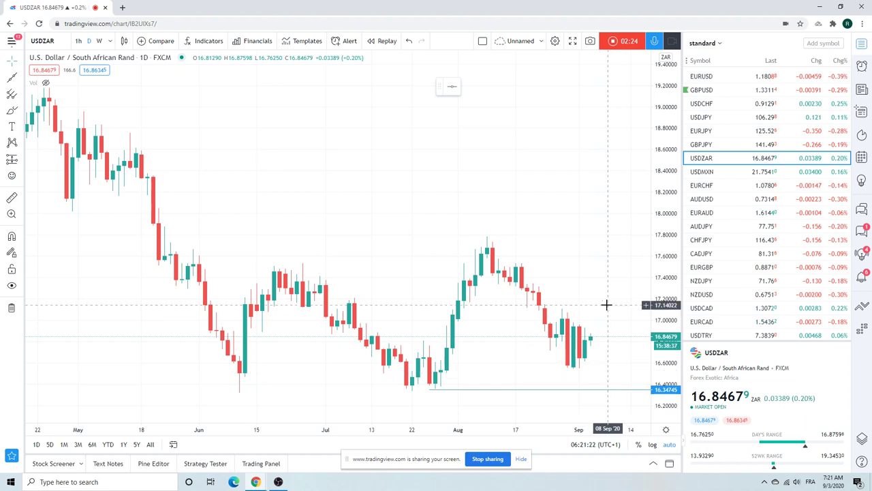
scroll(606, 305, down, 3)
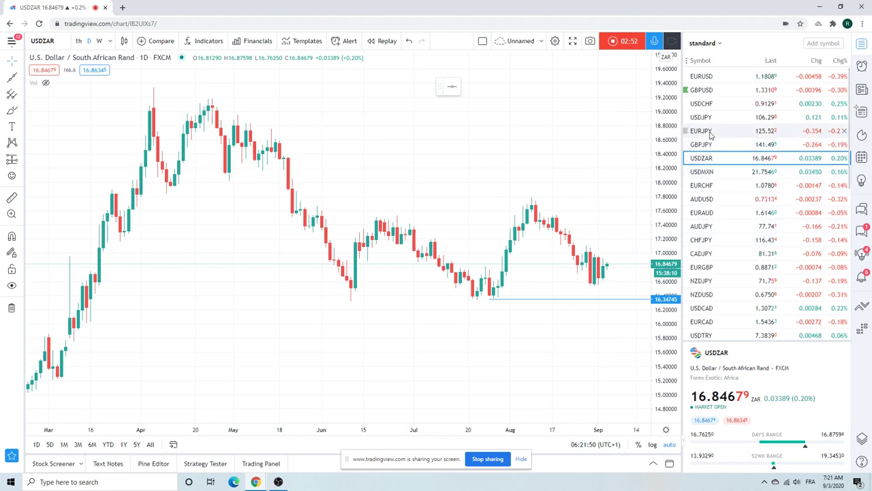
- Load the GBPUSD daily chart from the watchlist
click(704, 93)
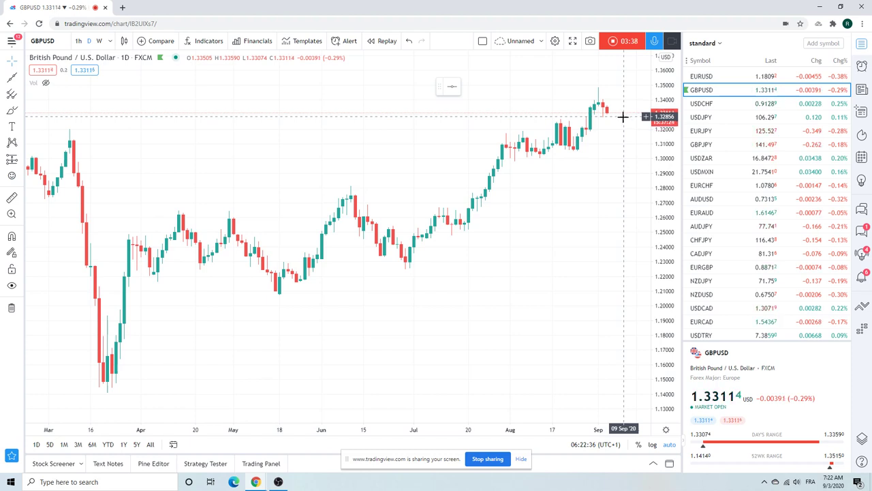
- Load USDCHF, check its 1h candles, then return it to the daily interval
click(704, 105)
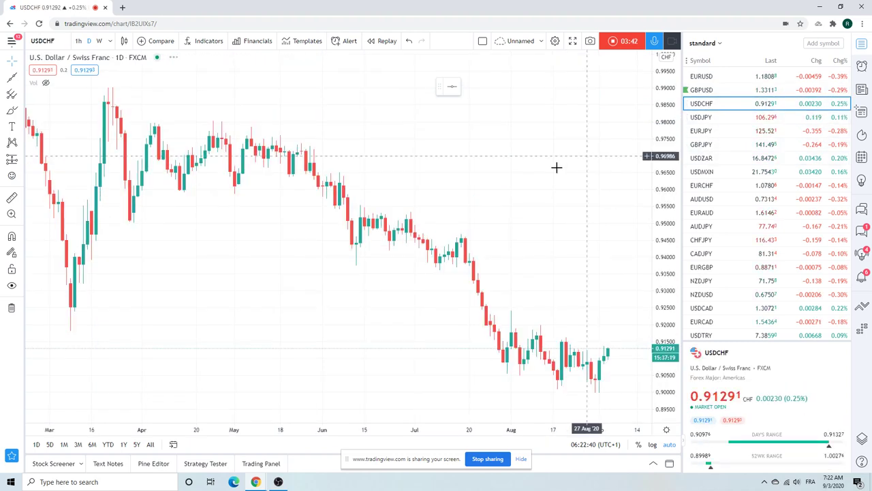
scroll(386, 156, up, 3)
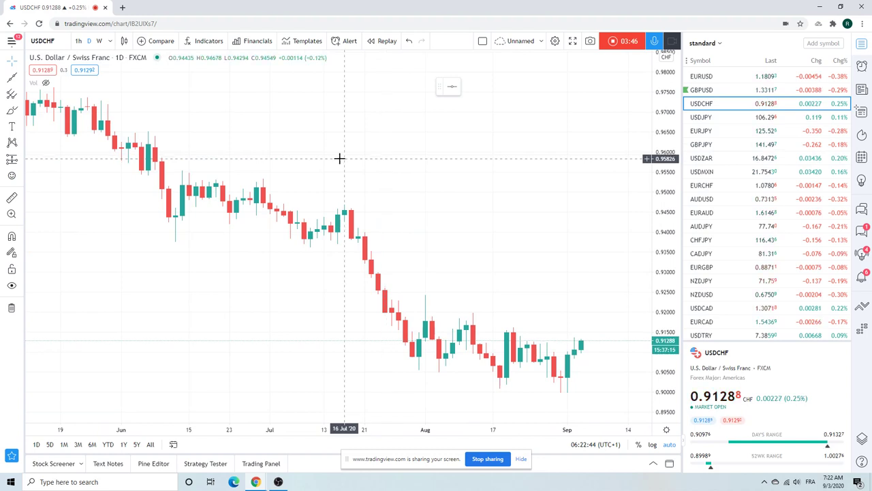
click(79, 41)
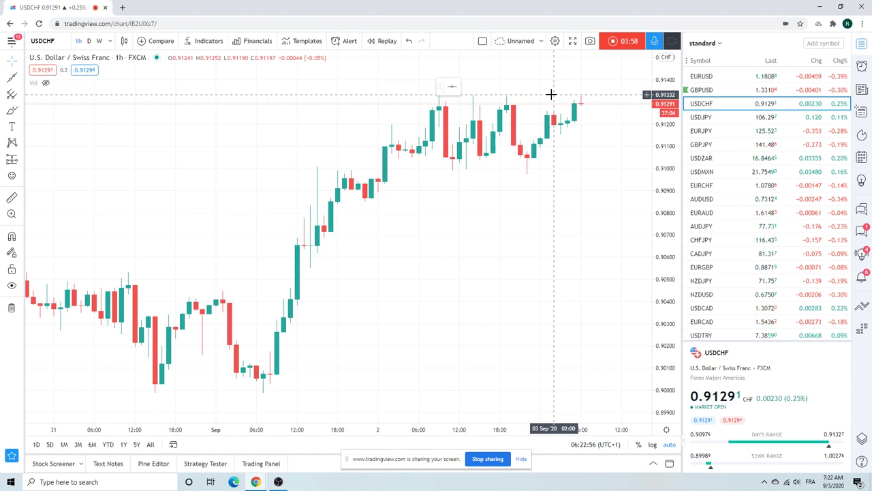
click(88, 41)
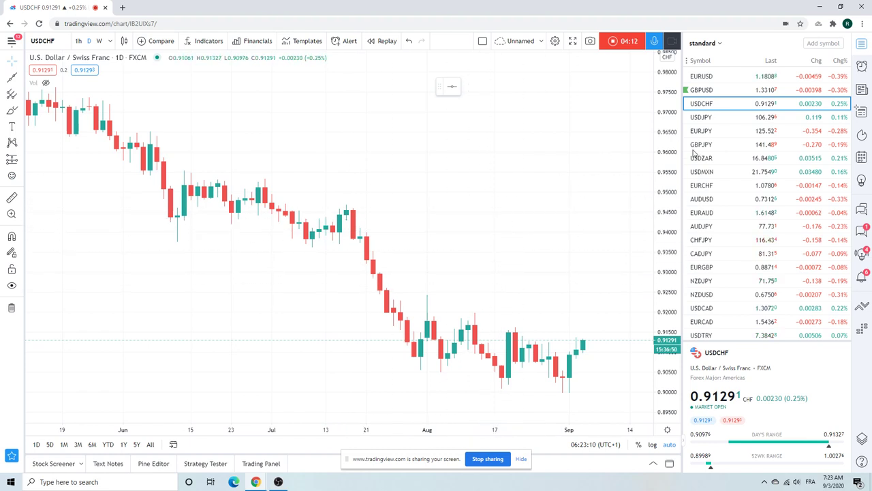
scroll(717, 193, down, 3)
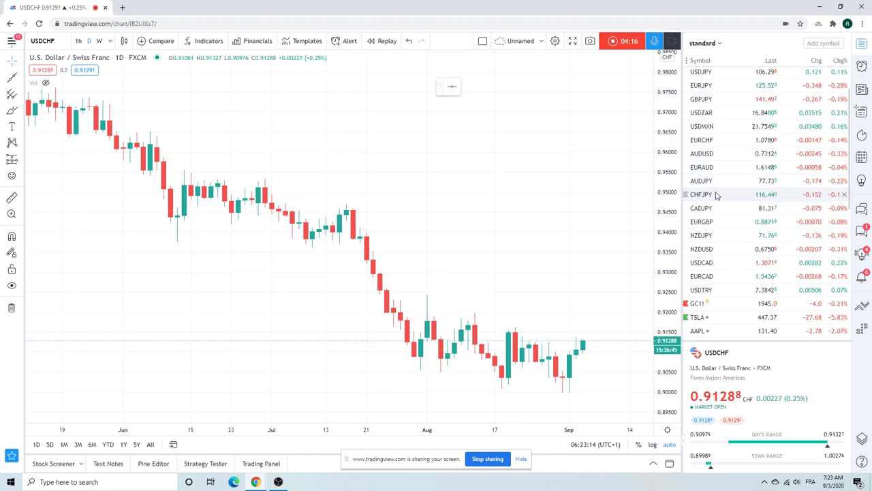
- Load the Tesla (TSLA) daily chart from the watchlist
click(702, 319)
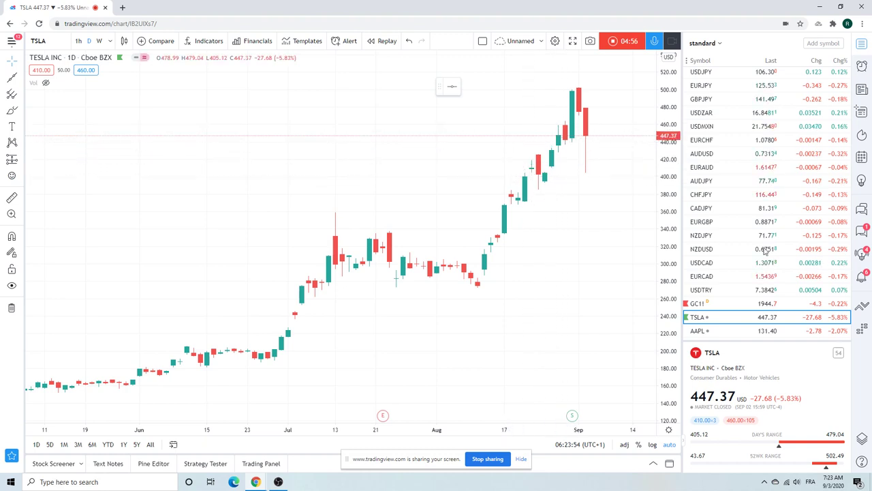
- View AAPL, then move further down the watchlist and load ES1! futures
click(726, 331)
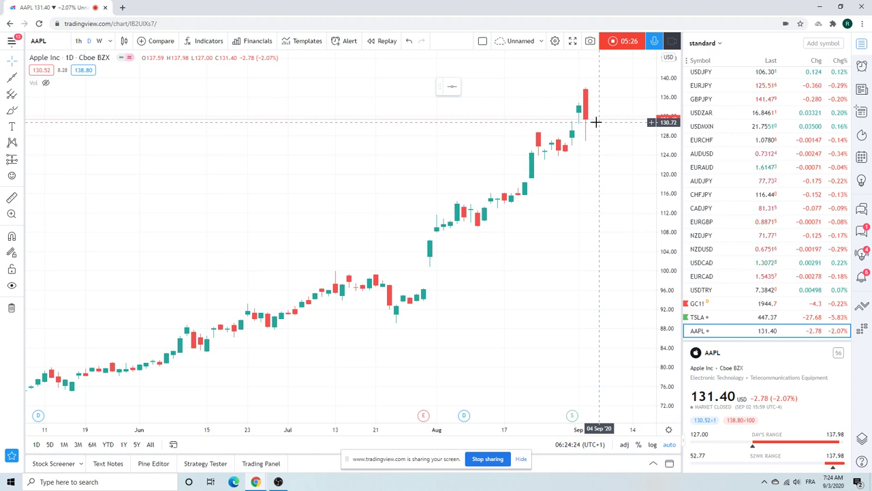
scroll(747, 166, down, 2)
scroll(747, 166, down, 1)
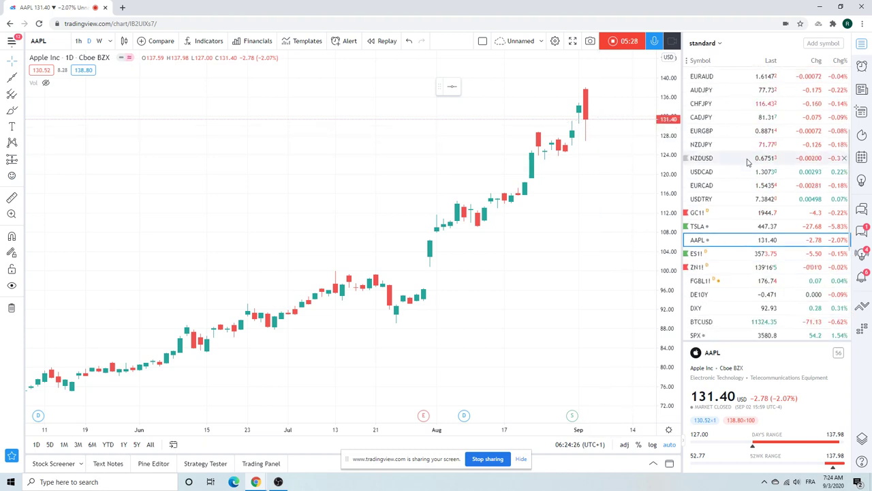
click(716, 254)
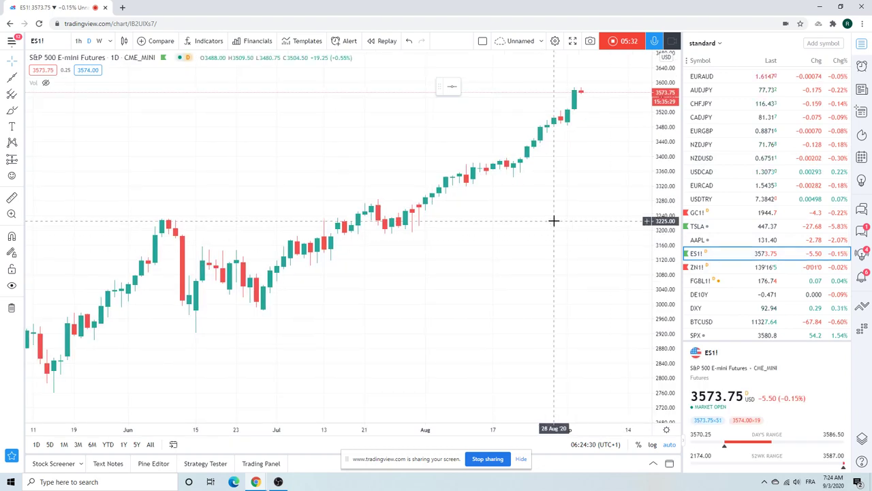
- Draw an extended trend line on ES1! from the March low through late-August lows, then load TSLA
scroll(542, 220, down, 2)
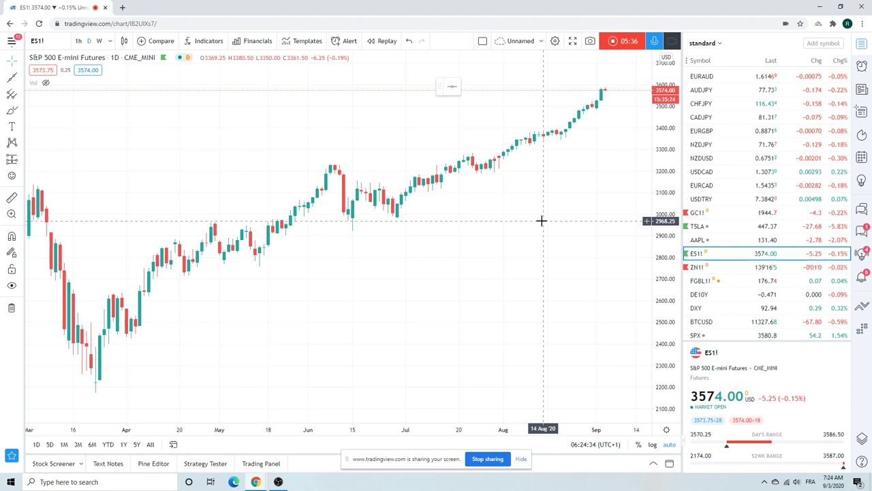
click(20, 81)
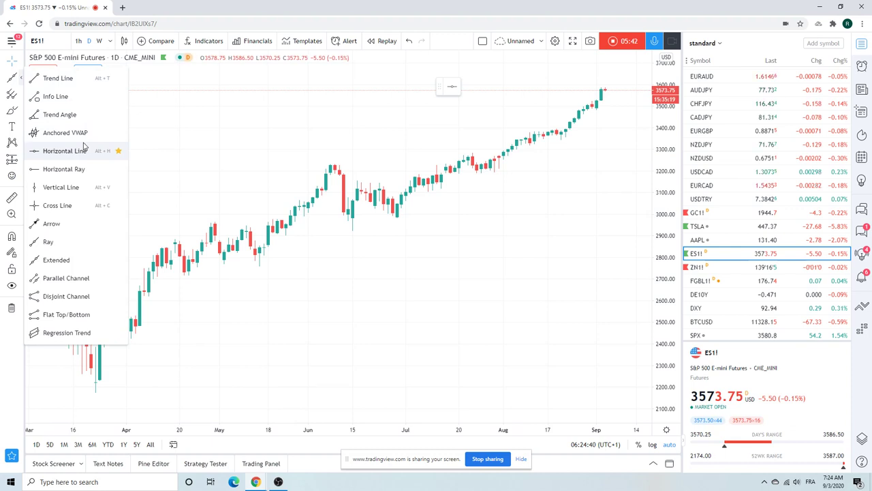
click(67, 262)
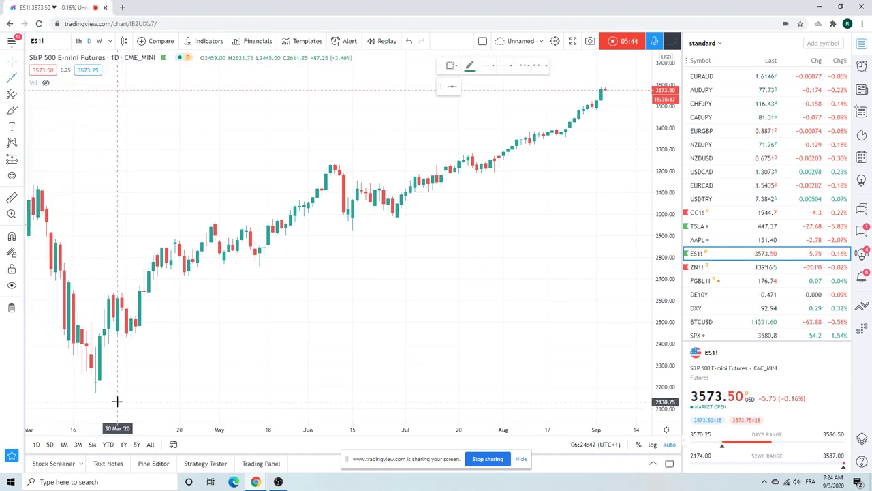
click(95, 396)
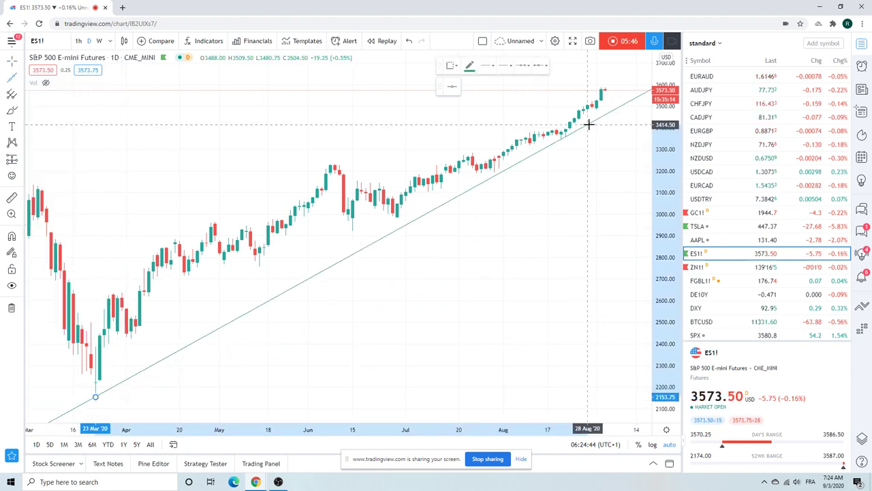
click(587, 125)
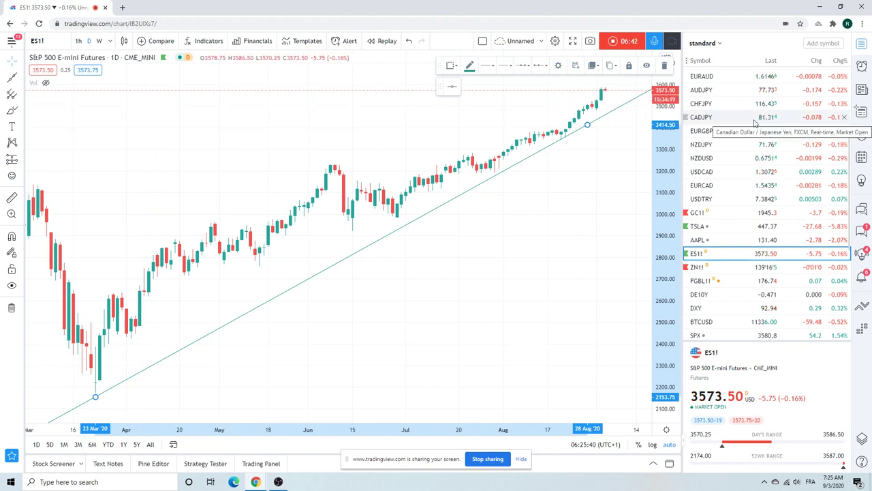
click(706, 226)
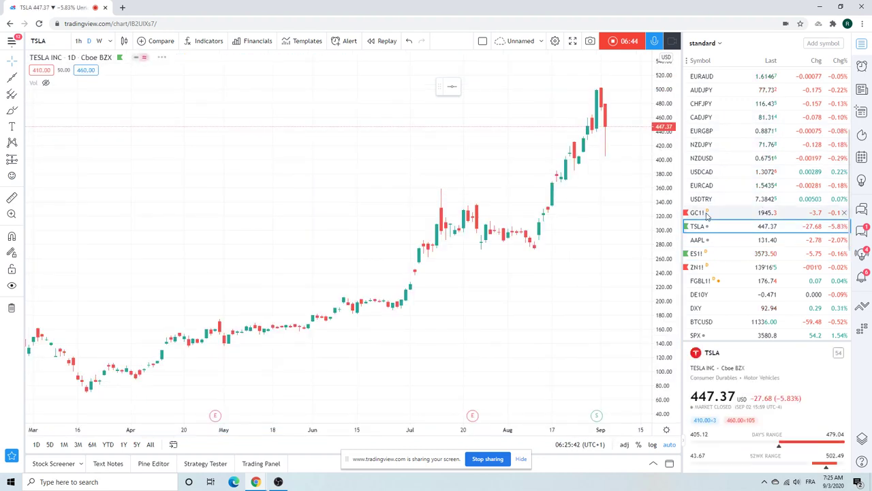
- Load Gold Futures (GC1!), inspect it on 1h, then return to daily
click(706, 213)
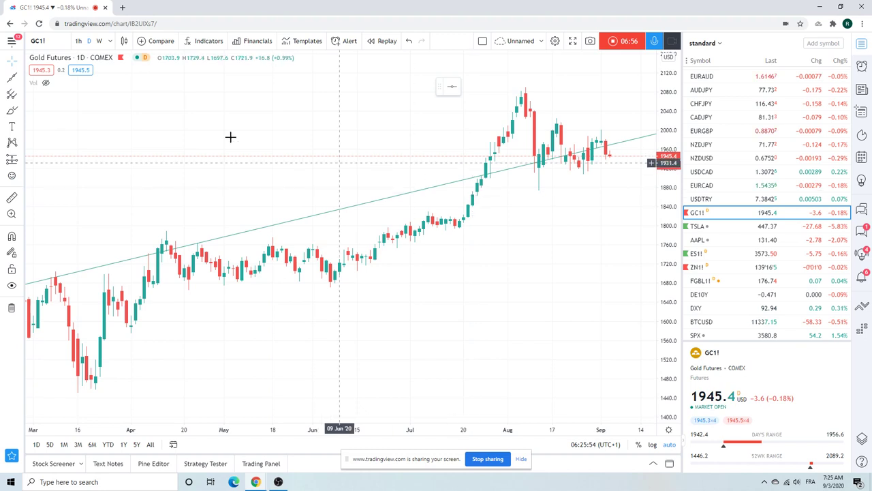
click(78, 41)
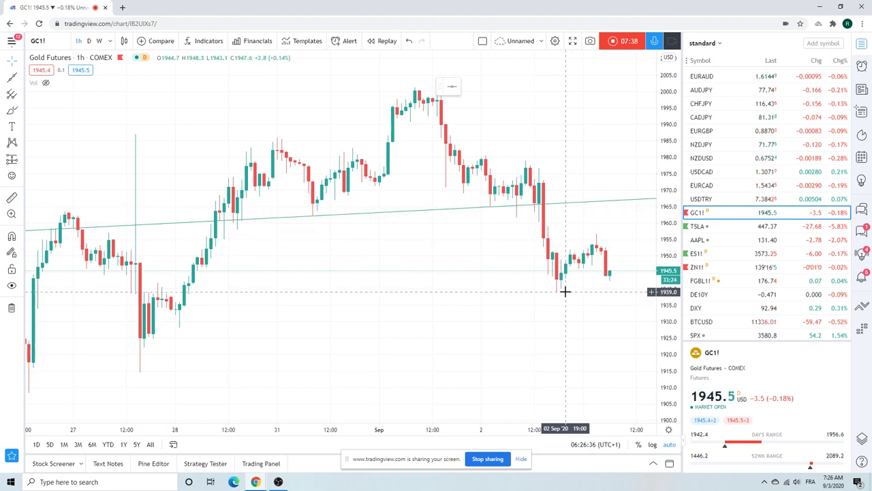
click(89, 41)
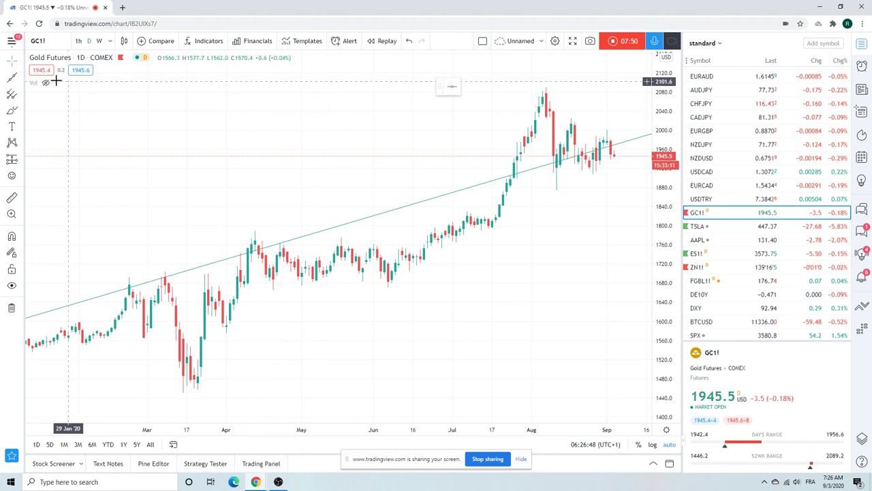
- Draw an extended support line from the June low past the latest candle, and hide the old upper line
click(20, 77)
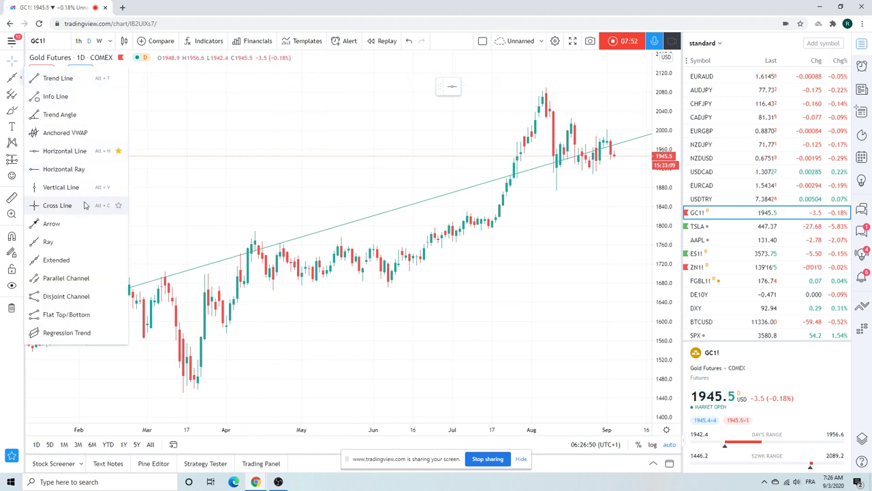
click(88, 261)
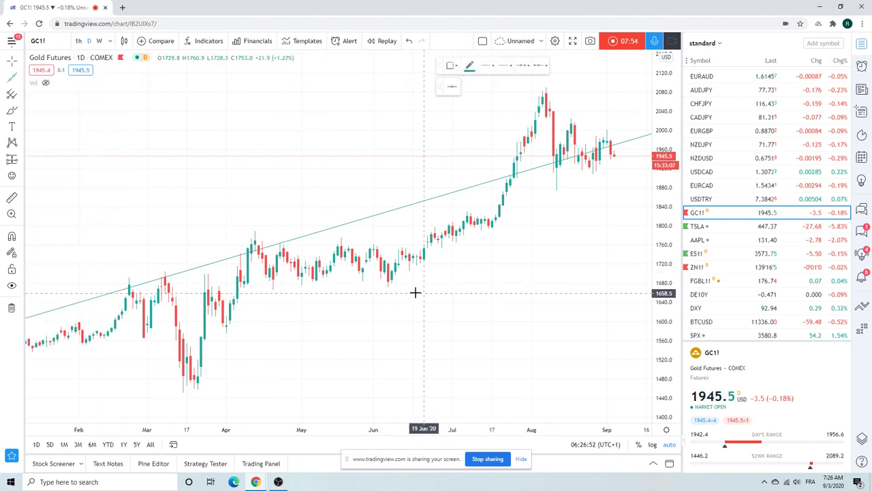
click(388, 287)
click(485, 270)
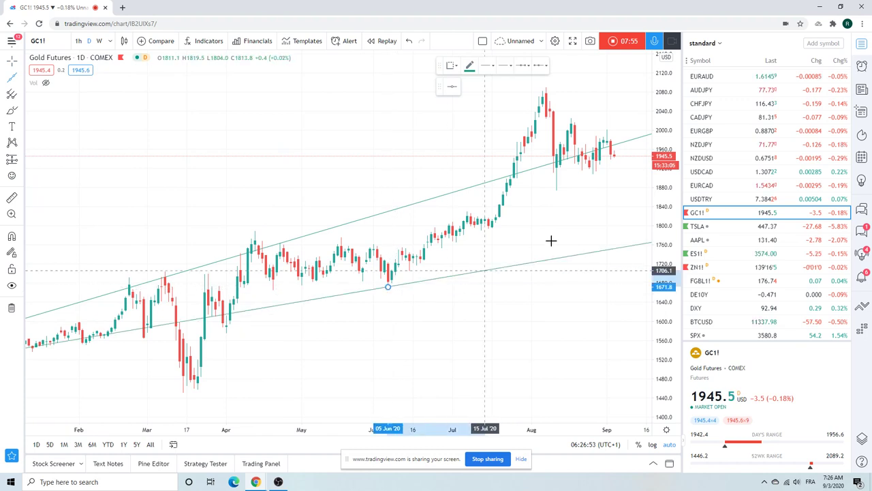
click(632, 152)
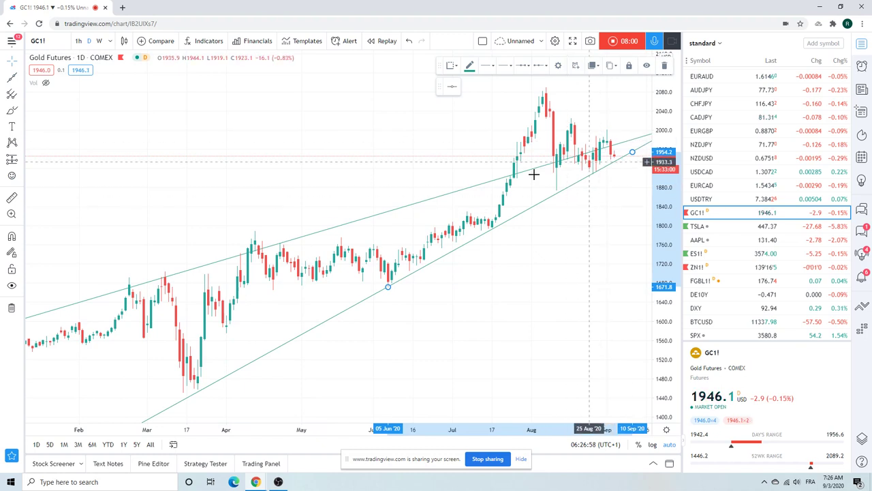
right_click(443, 201)
click(500, 327)
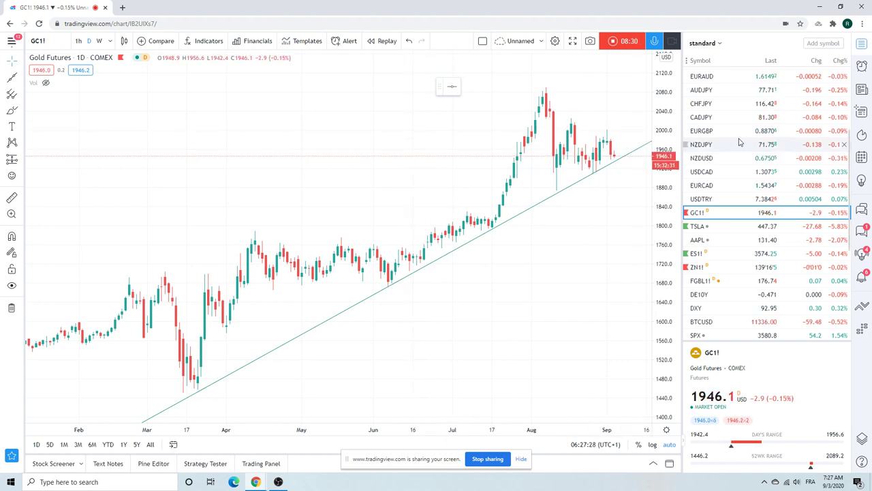
- Switch to the Light Crude Oil Futures (CL1!) chart, zoom it, then stop the recording
scroll(740, 141, down, 3)
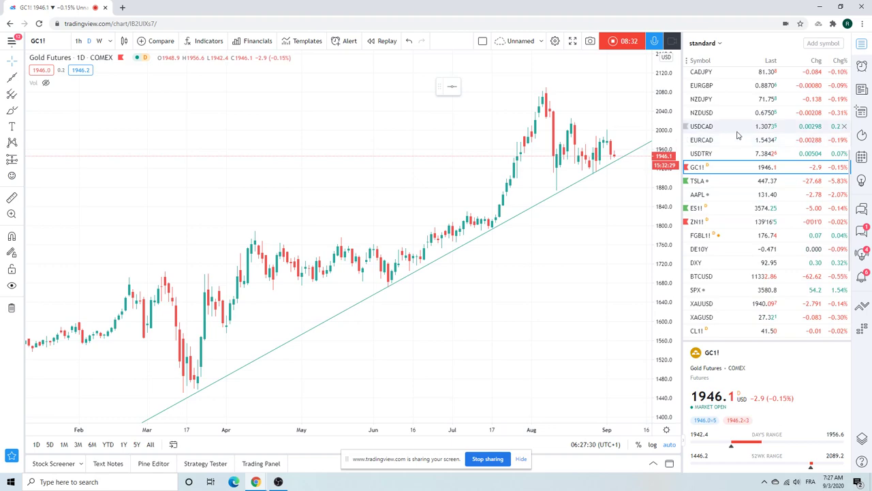
click(730, 337)
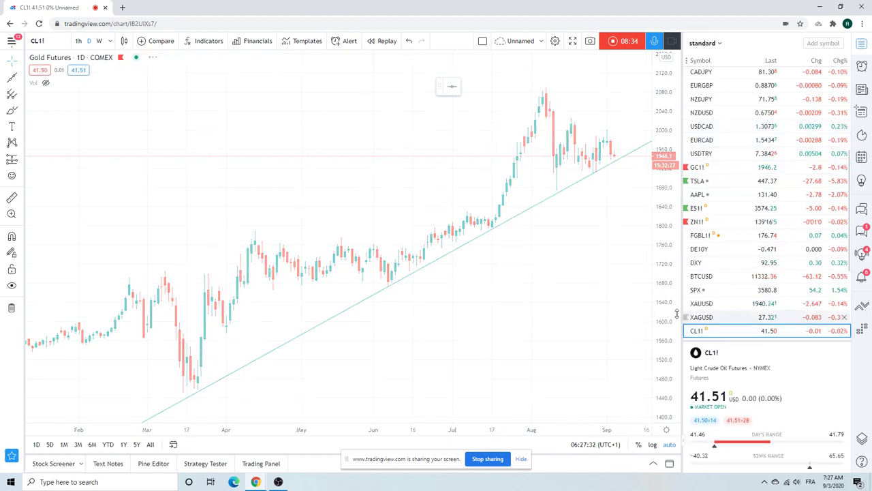
scroll(505, 209, up, 3)
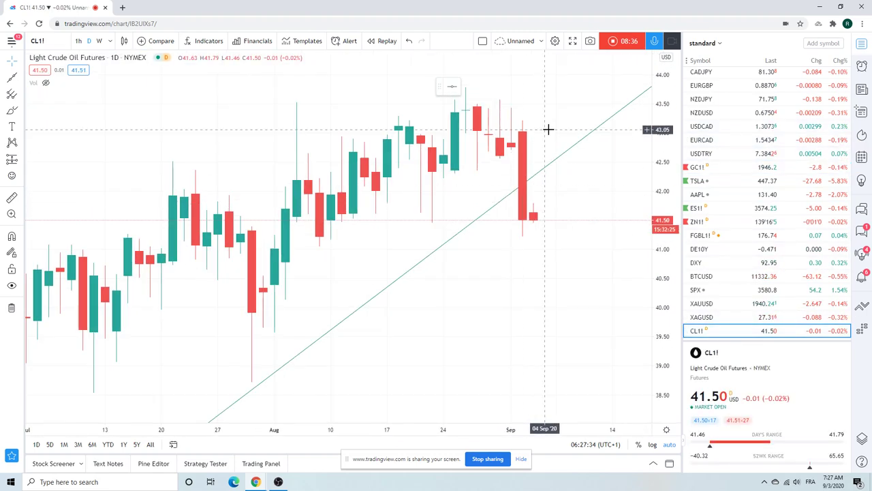
scroll(549, 130, down, 2)
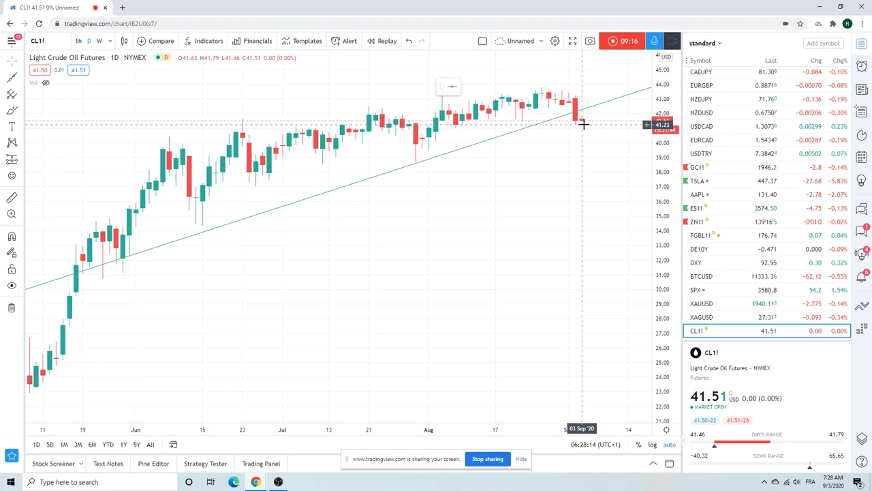
click(615, 43)
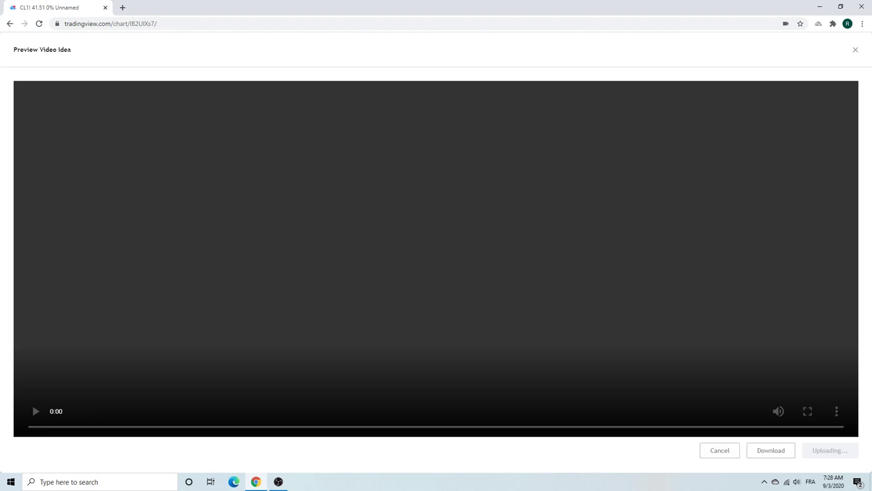